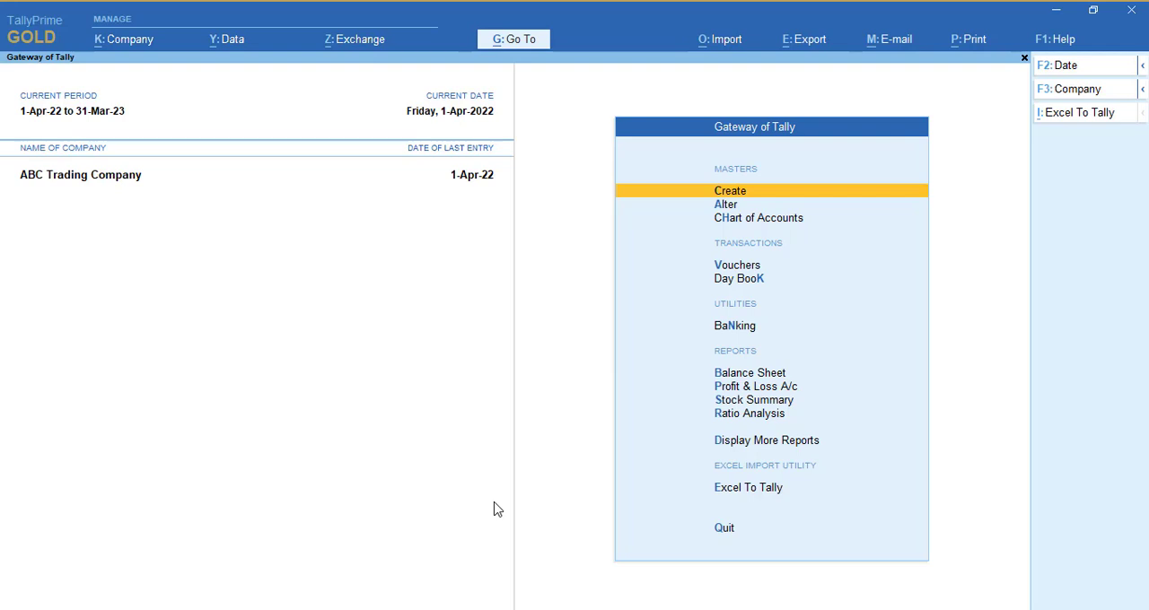
Enable multiple addresses in the company features of ABC Trading Company.
{"action": "key", "text": "F11"}
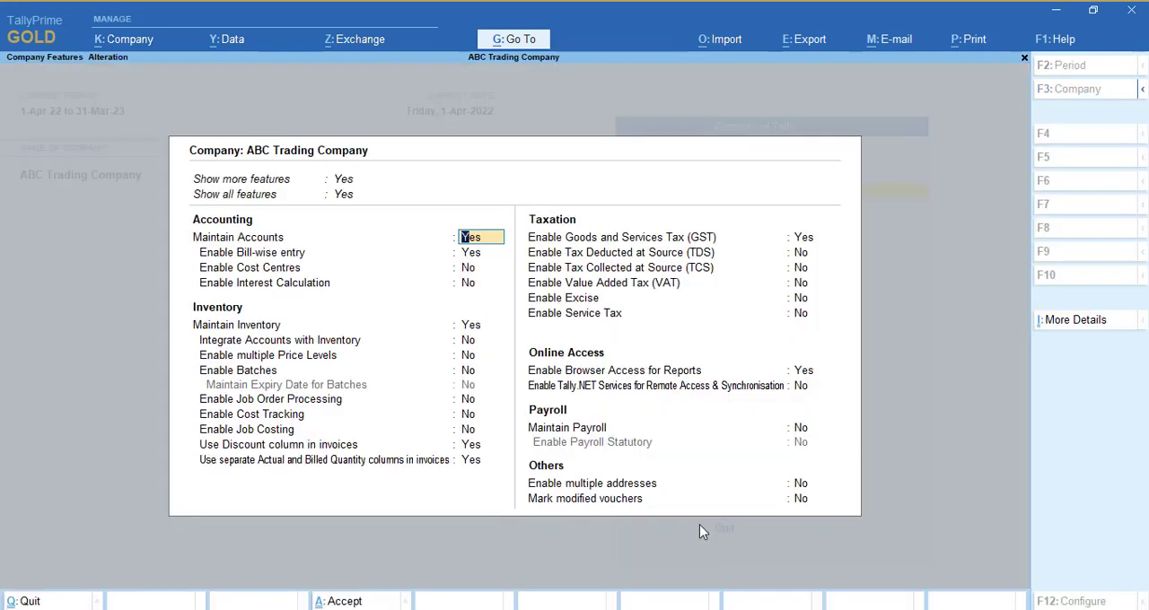
{"action": "left_click", "coordinate": [801, 487]}
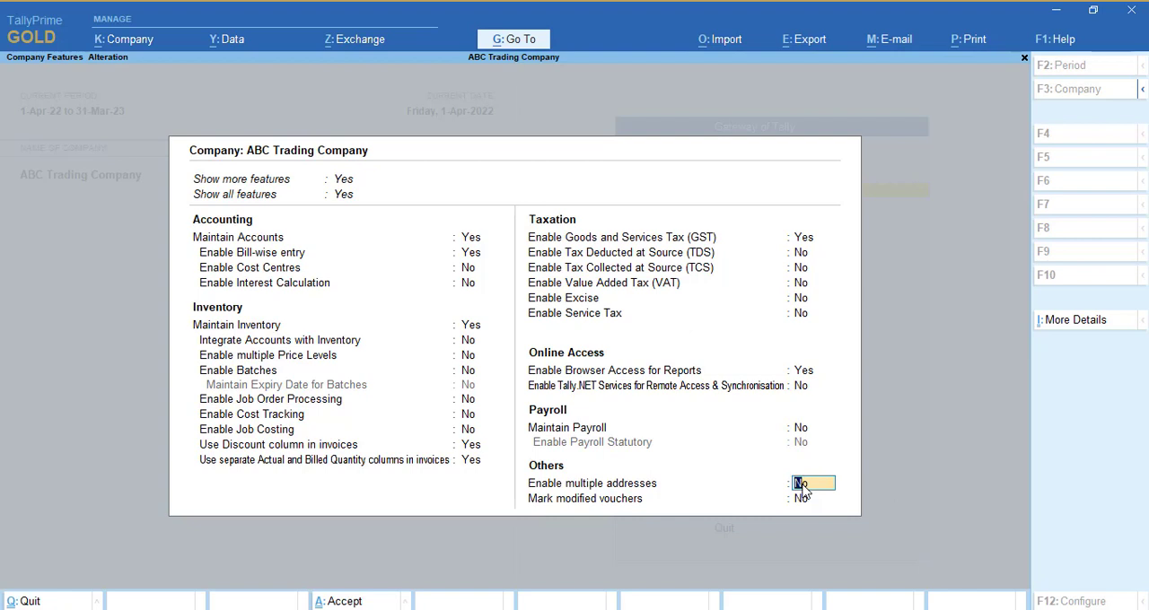
{"action": "type", "text": "y"}
{"action": "key", "text": "Return"}
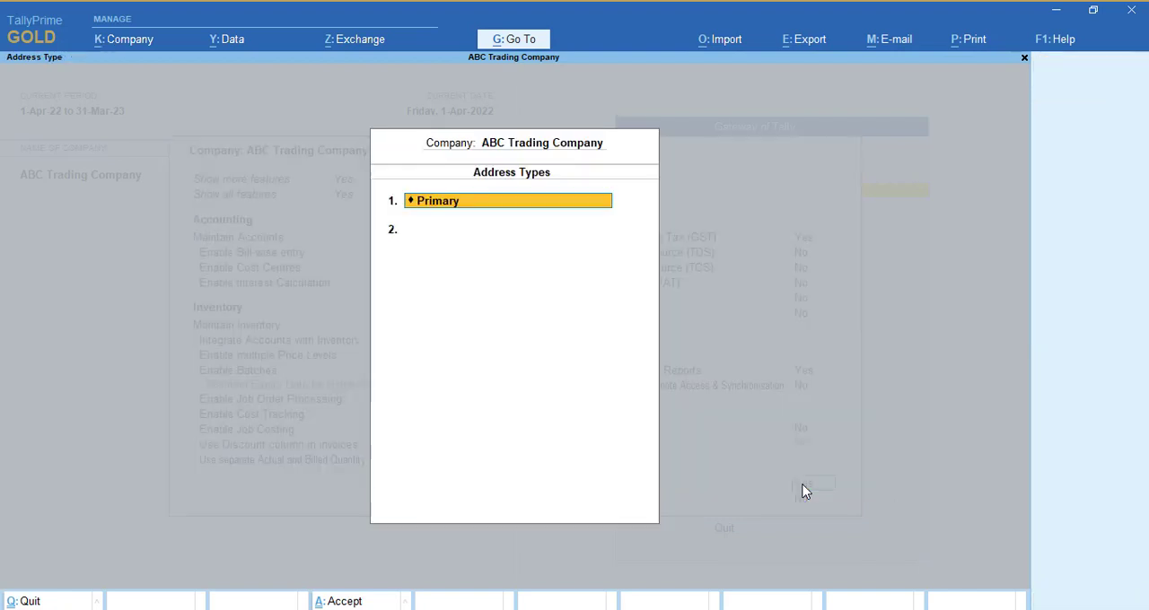
Review the mailing details of the Primary address type, keeping the existing entries.
{"action": "key", "text": "Return"}
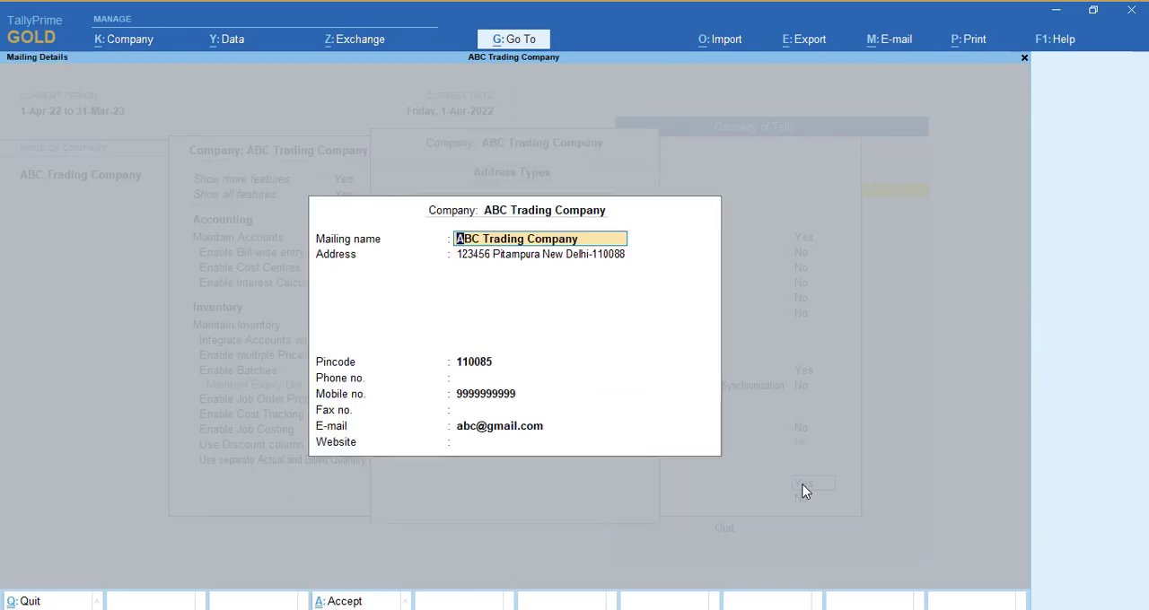
{"action": "key", "text": "Return"}
{"action": "key", "text": "Escape"}
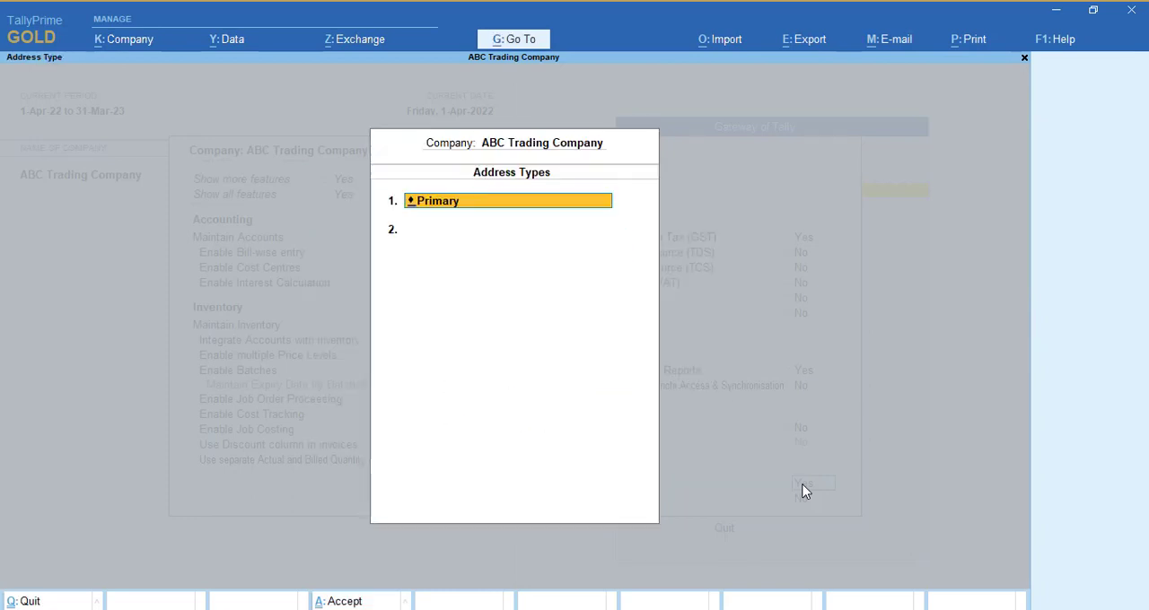
{"action": "key", "text": "Down"}
{"action": "key", "text": "Up"}
{"action": "key", "text": "Return"}
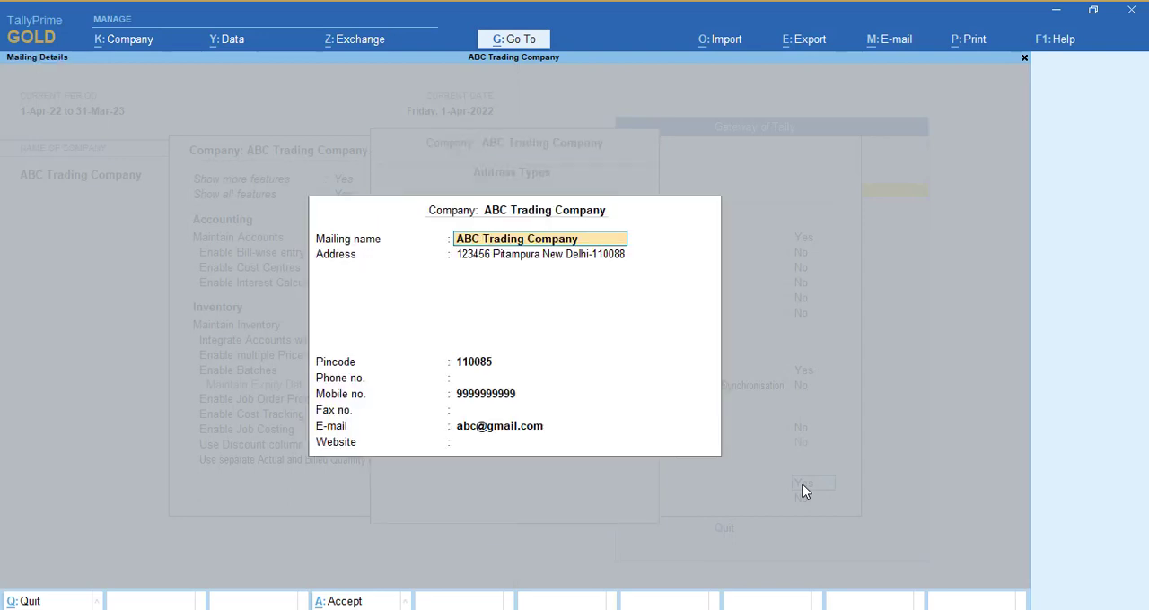
{"action": "key", "text": "Return"}
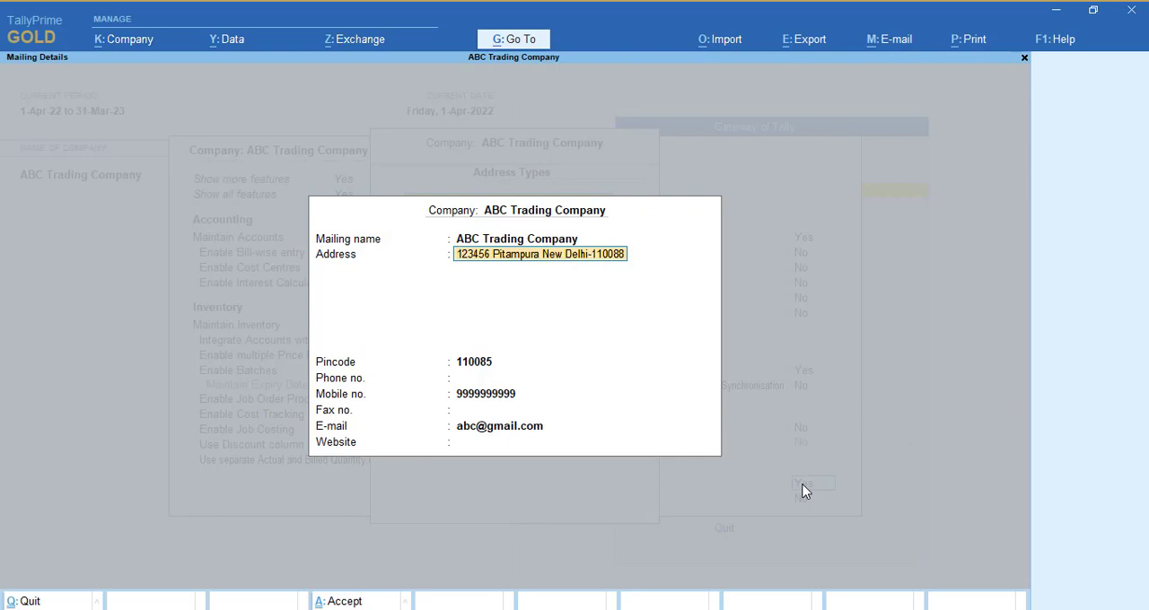
{"action": "key", "text": "Return"}
{"action": "key", "text": "Return"}
{"action": "key", "text": "Return"}
{"action": "key", "text": "Return"}
{"action": "key", "text": "Return"}
{"action": "key", "text": "Return"}
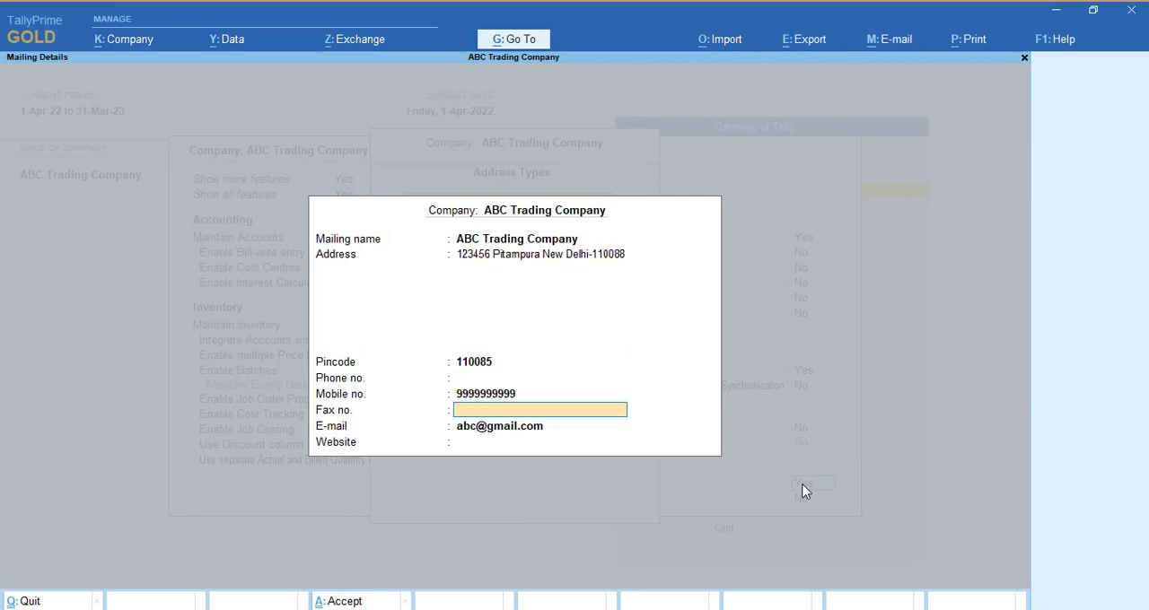
{"action": "key", "text": "Return"}
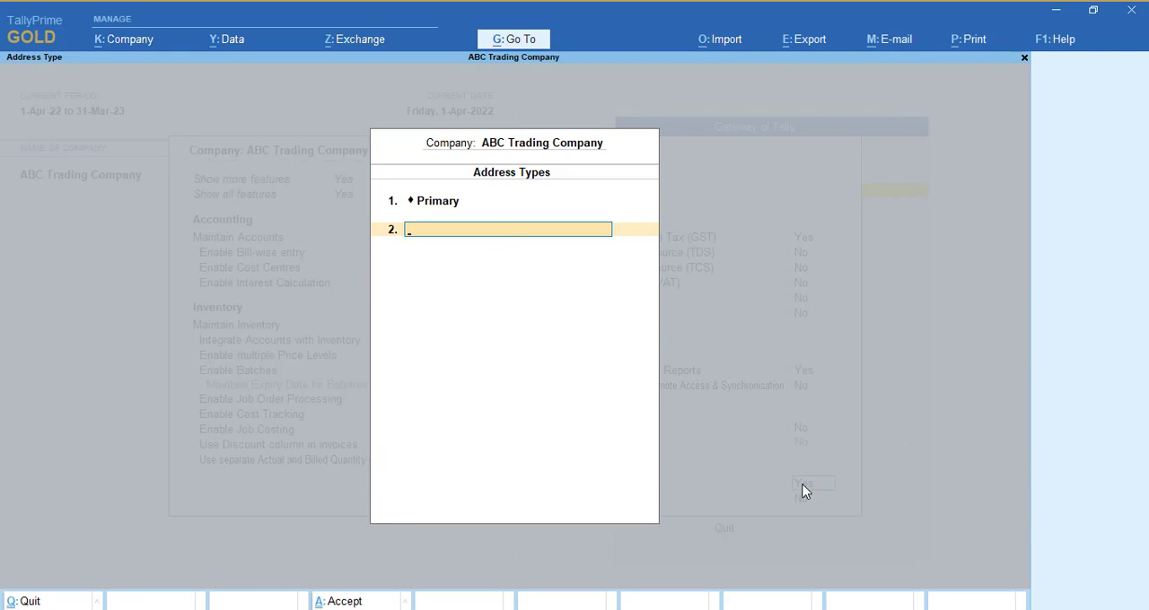
Add a second address type named "Address -2".
{"action": "type", "text": "Address -2"}
{"action": "key", "text": "Return"}
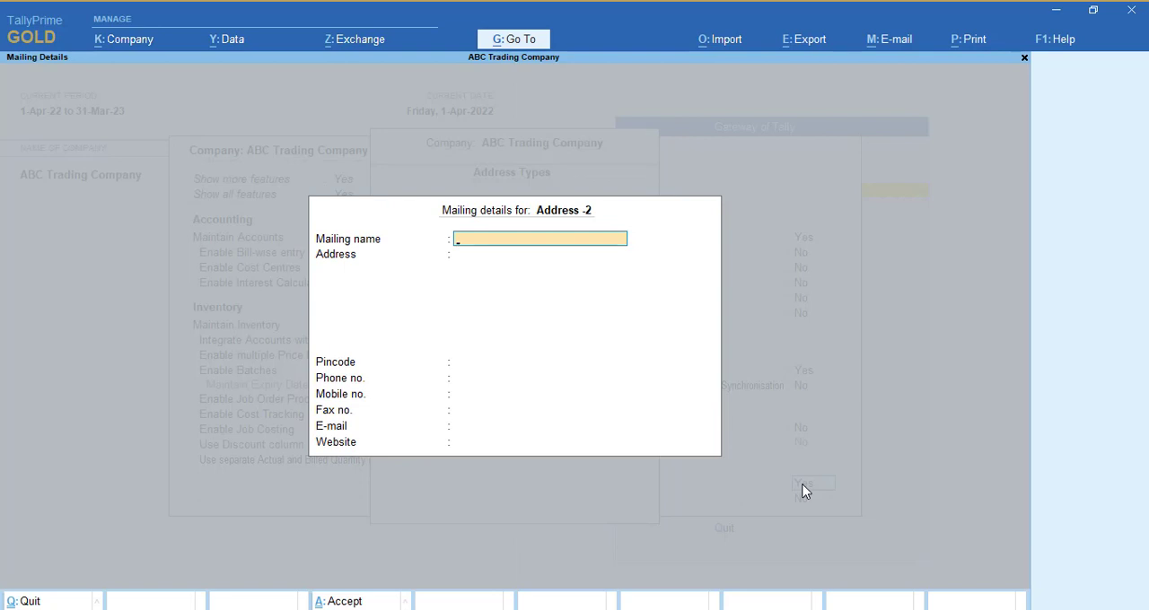
Enter "Abc Traidng Company" as the mailing name for Address -2.
{"action": "type", "text": "Abc Traidng Compnay"}
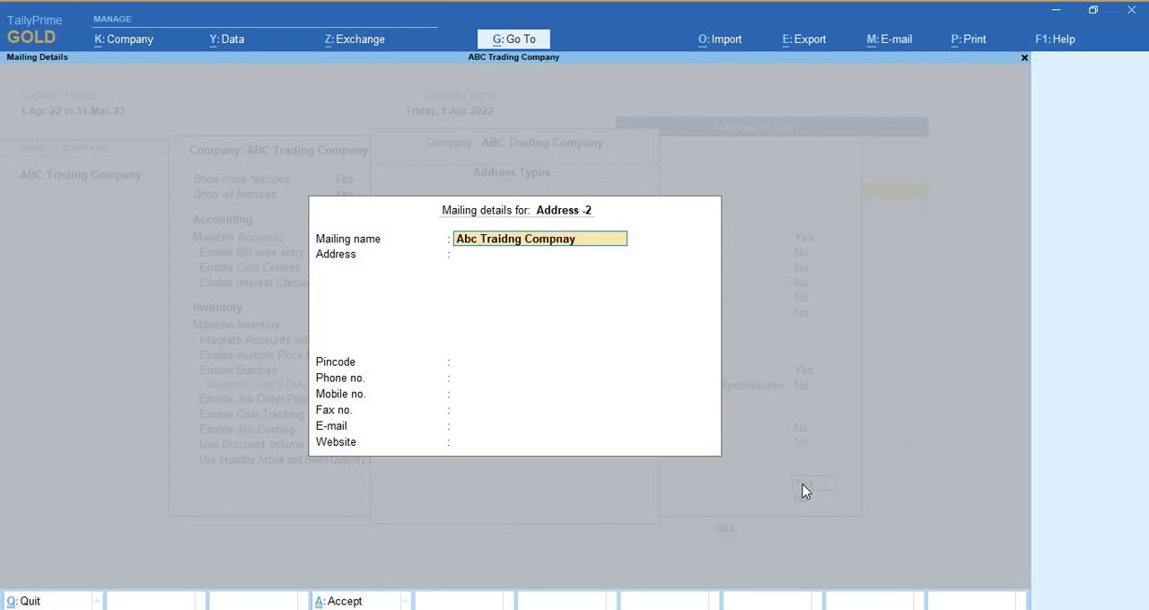
{"action": "key", "text": "BackSpace"}
{"action": "key", "text": "BackSpace"}
{"action": "type", "text": "any"}
{"action": "key", "text": "Return"}
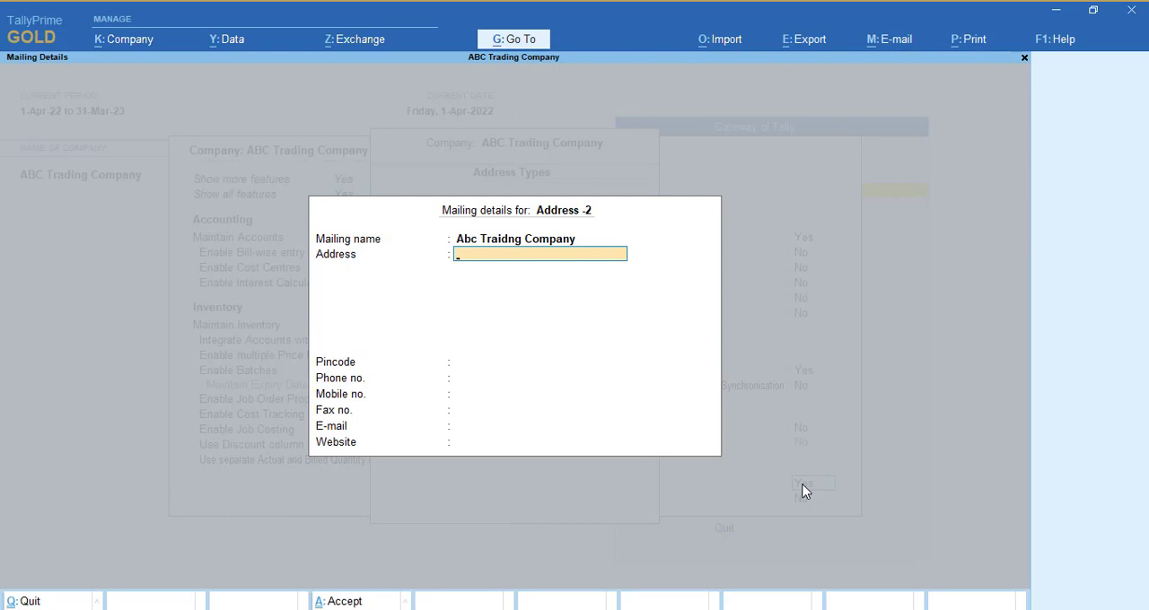
Fill in the postal address and pincode for Address -2, leaving the phone, mobile and fax numbers blank.
{"action": "key", "text": "Return"}
{"action": "key", "text": "Return"}
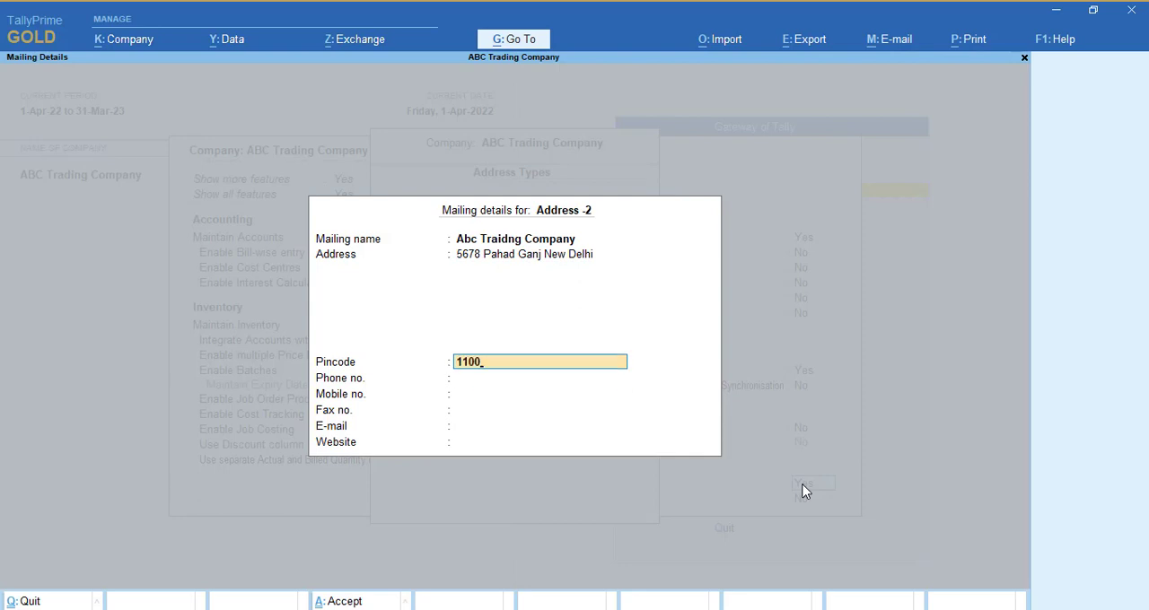
{"action": "key", "text": "Return"}
{"action": "key", "text": "Return"}
{"action": "key", "text": "Return"}
{"action": "key", "text": "Return"}
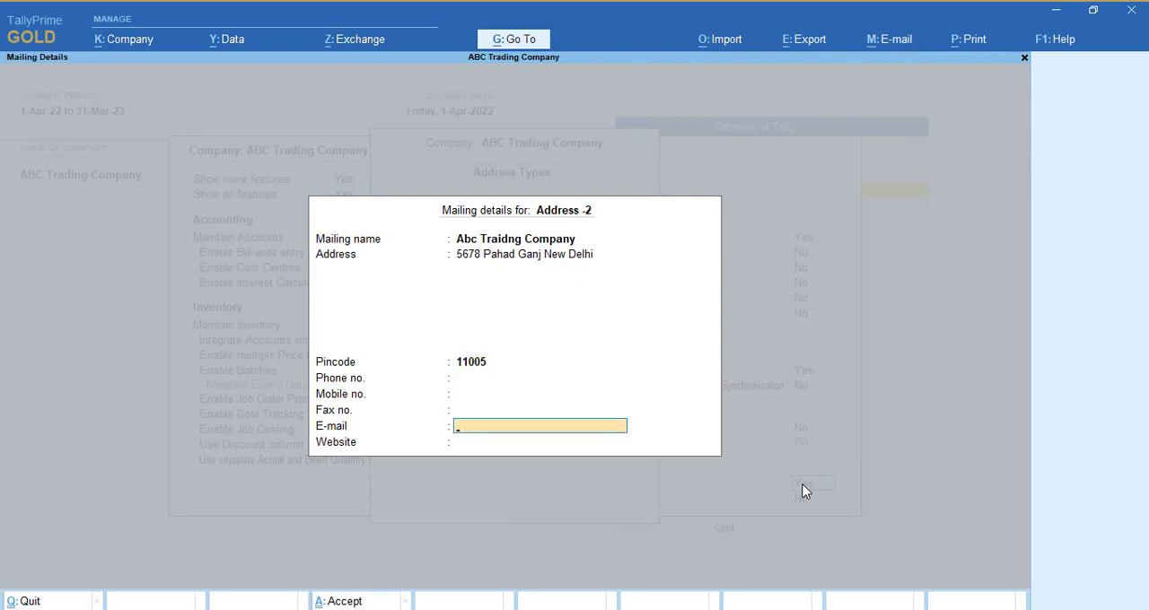
Fill in the e-mail for Address -2, leave the website blank, and save the company features.
{"action": "key", "text": "Return"}
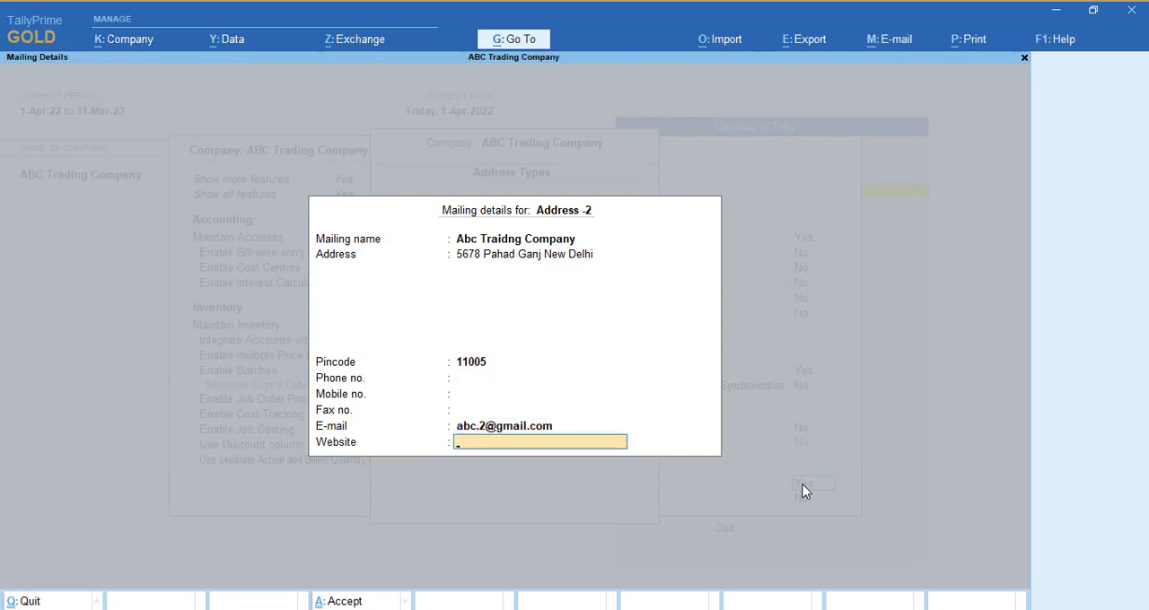
{"action": "key", "text": "Return"}
{"action": "key", "text": "Return"}
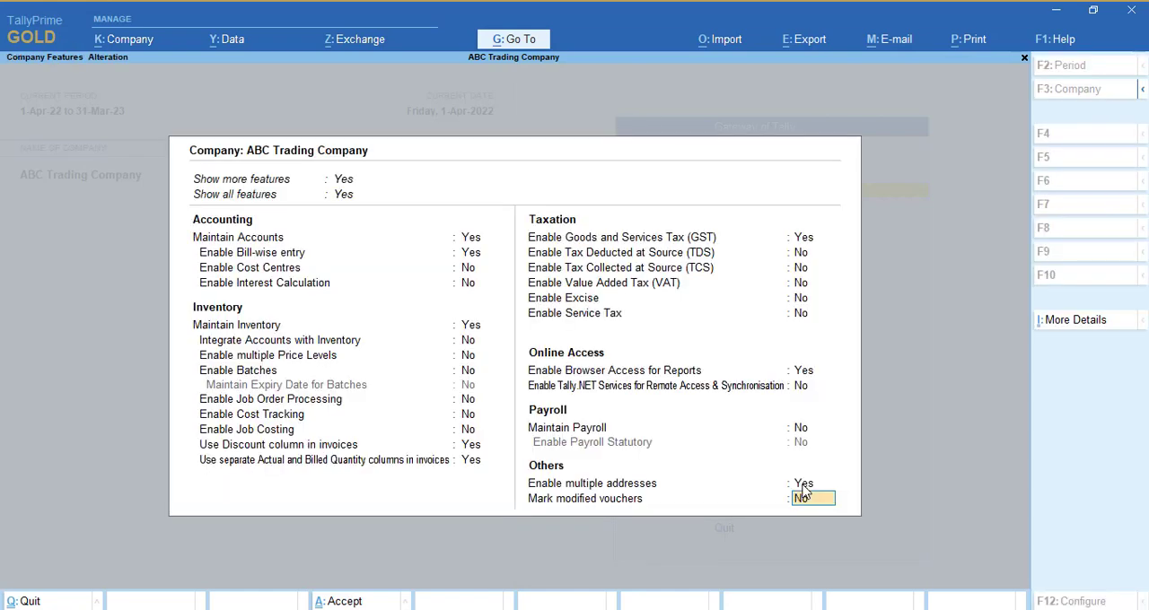
{"action": "key", "text": "Return"}
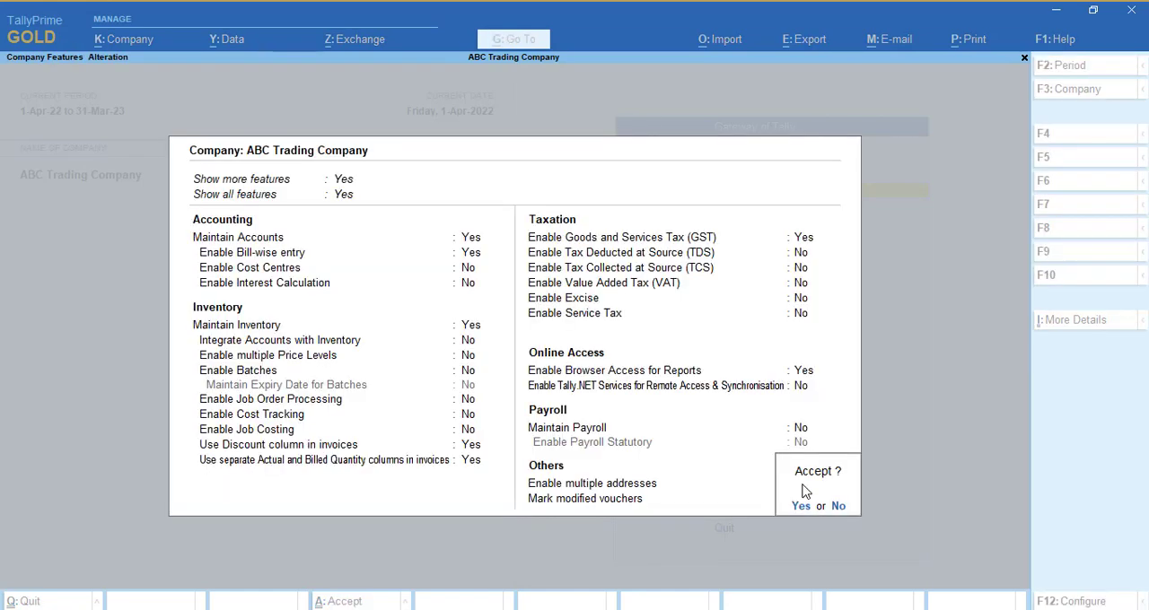
{"action": "key", "text": "Return"}
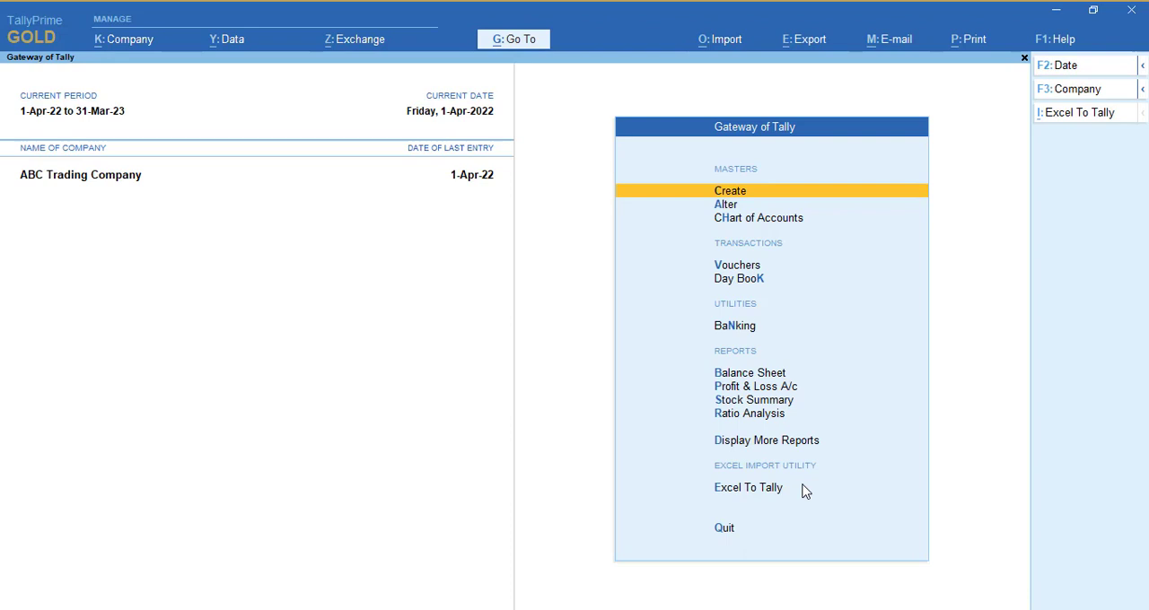
Open sales voucher no. 1 from the Day Book and bring up its print settings.
{"action": "key", "text": "k"}
{"action": "key", "text": "Return"}
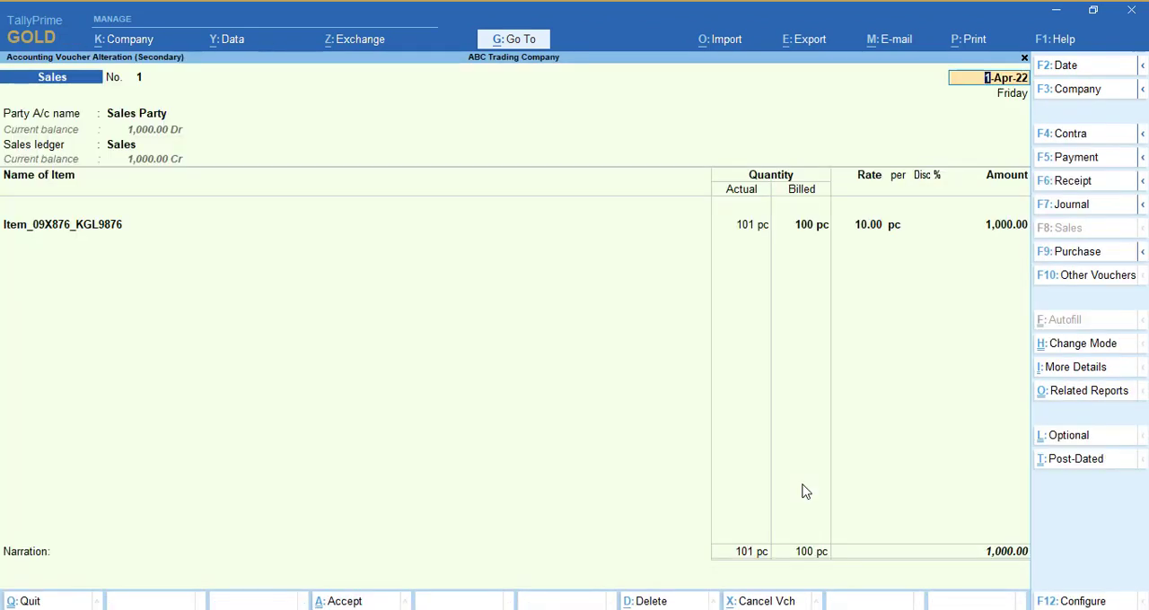
{"action": "key", "text": "alt+p"}
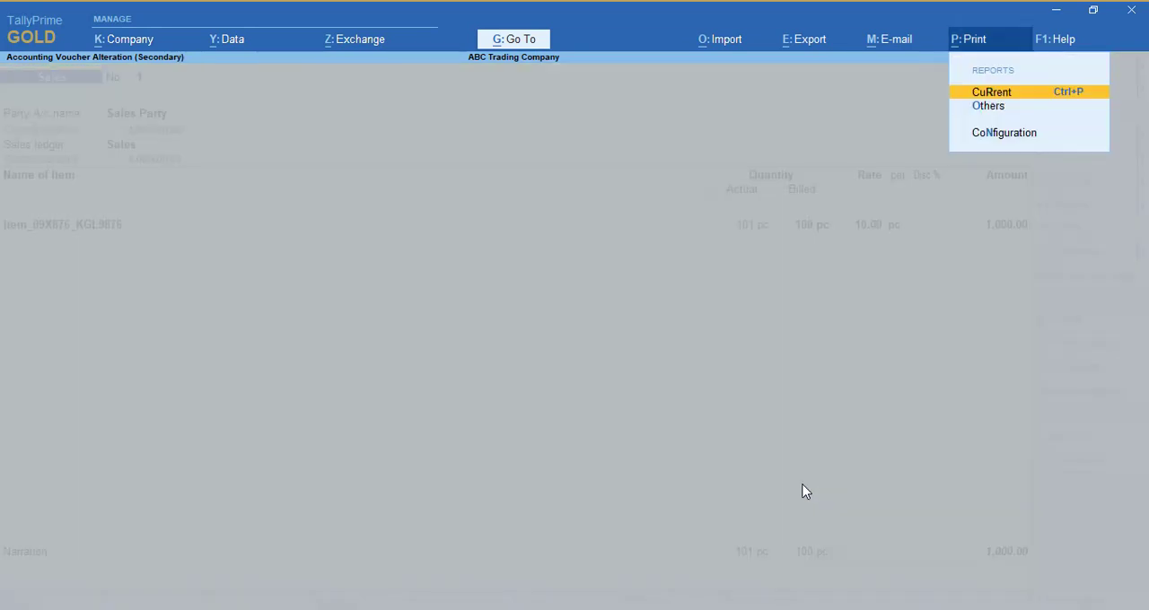
{"action": "key", "text": "Return"}
{"action": "key", "text": "Return"}
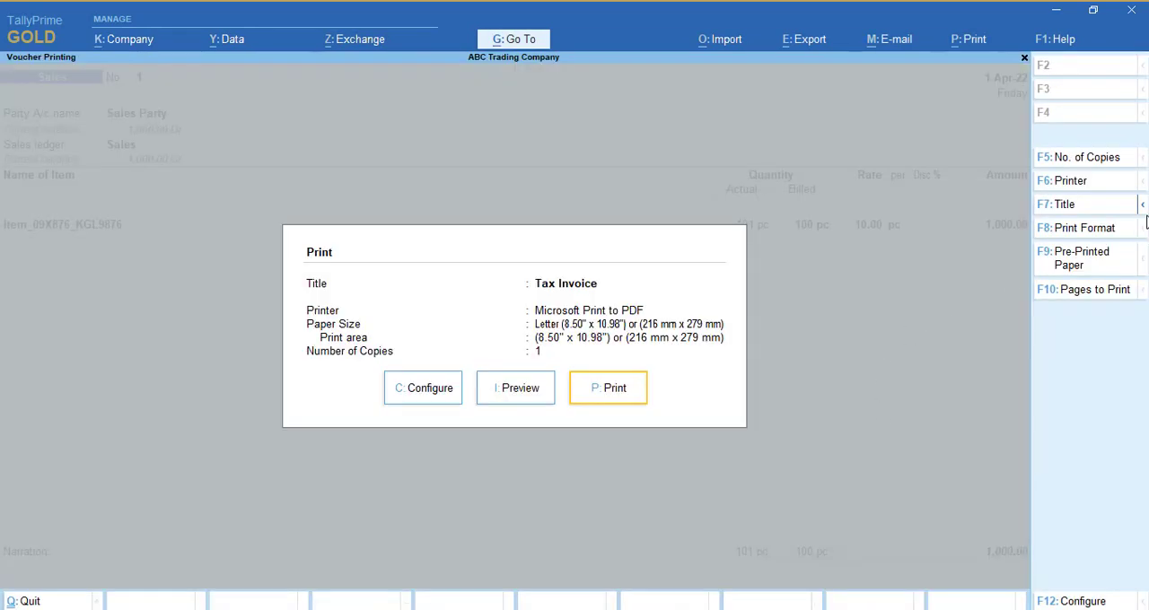
Set the type of address in the invoice's printed company details to Address -2.
{"action": "mouse_move", "coordinate": [1142, 207]}
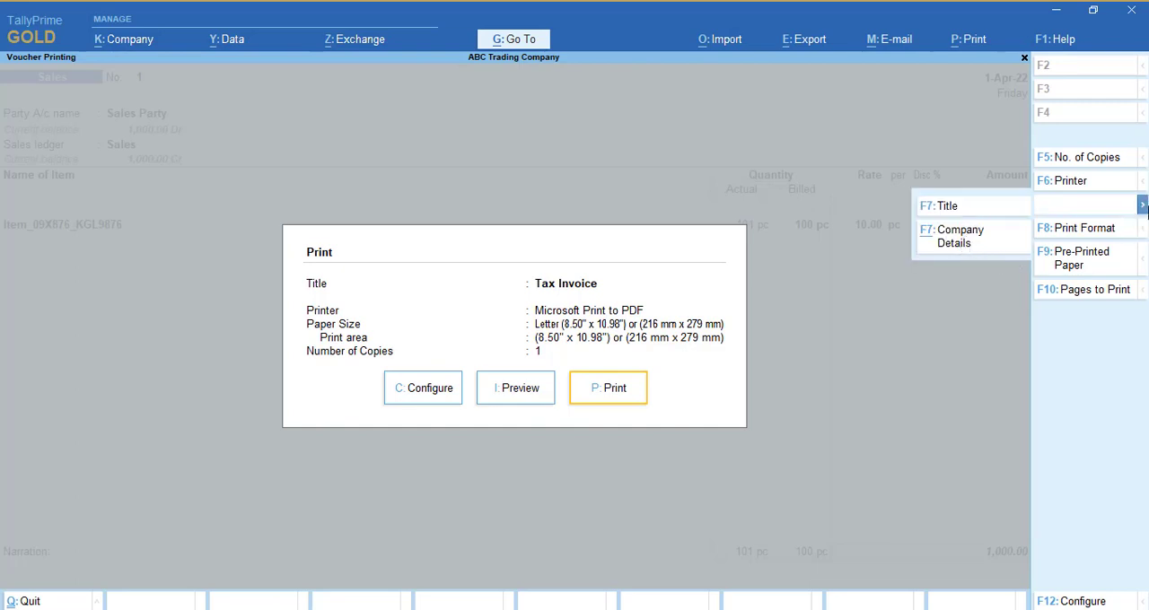
{"action": "left_click", "coordinate": [975, 239]}
{"action": "key", "text": "Return"}
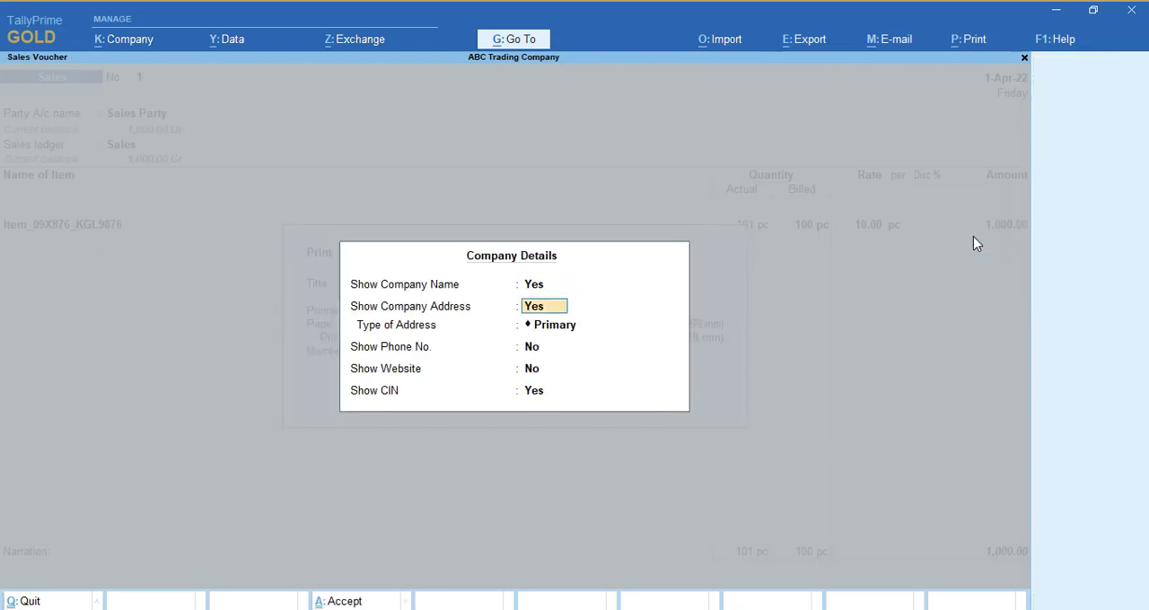
{"action": "key", "text": "Return"}
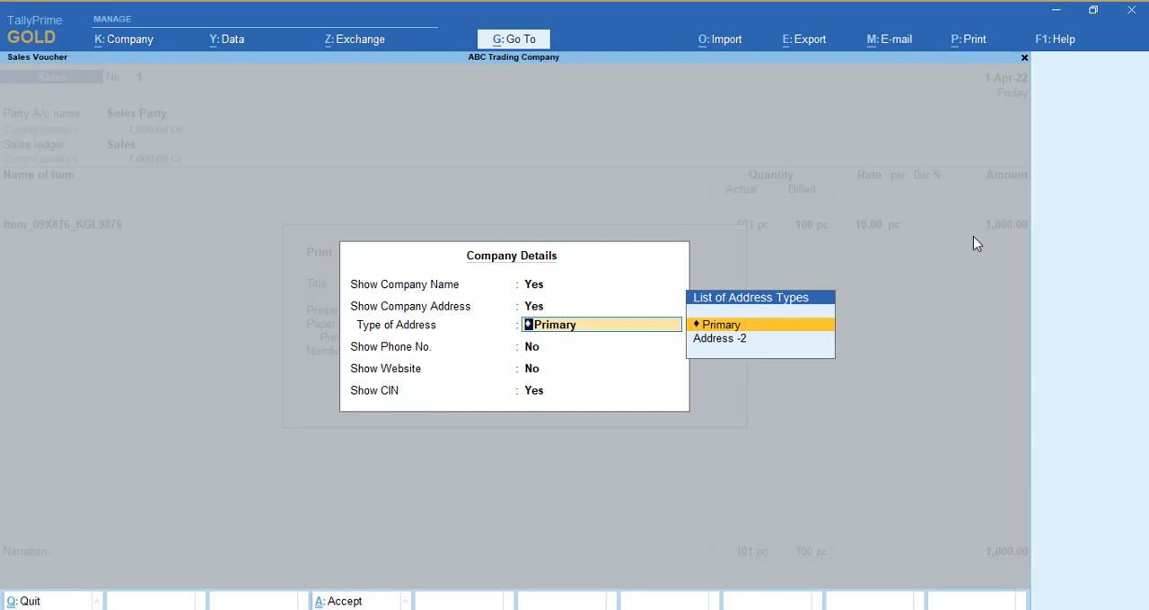
{"action": "key", "text": "Down"}
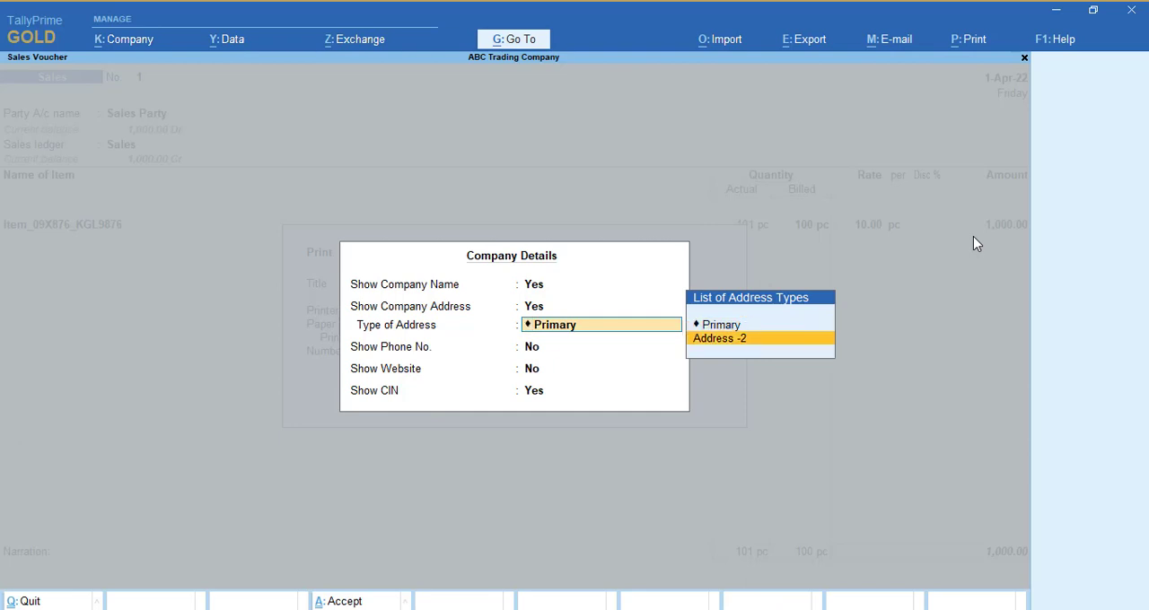
{"action": "key", "text": "Return"}
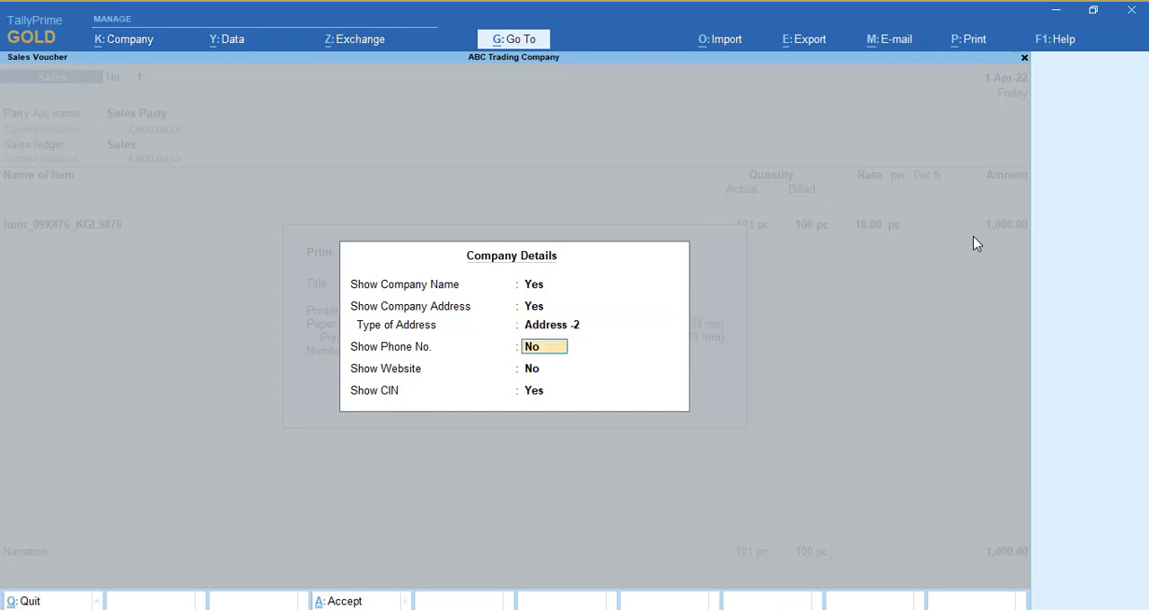
Set Show Phone No. and Show Website to Yes in the printed company details and accept them.
{"action": "type", "text": "y"}
{"action": "key", "text": "Return"}
{"action": "type", "text": "y"}
{"action": "key", "text": "Return"}
Preview the tax invoice to check the company address block, then close the preview.
{"action": "key", "text": "Return"}
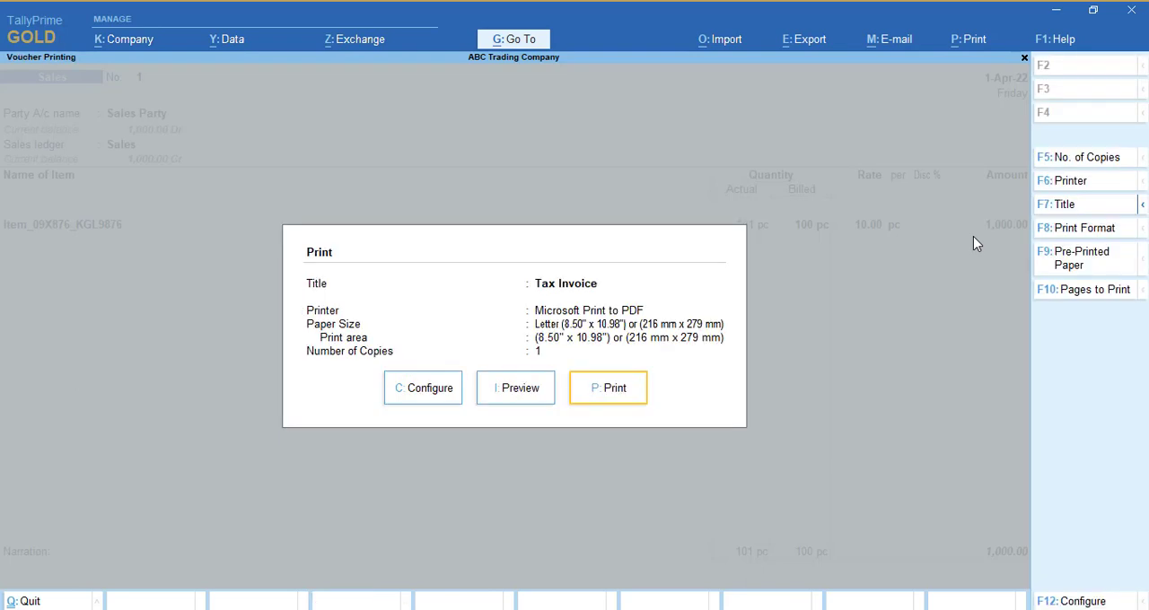
{"action": "key", "text": "i"}
{"action": "key", "text": "Return"}
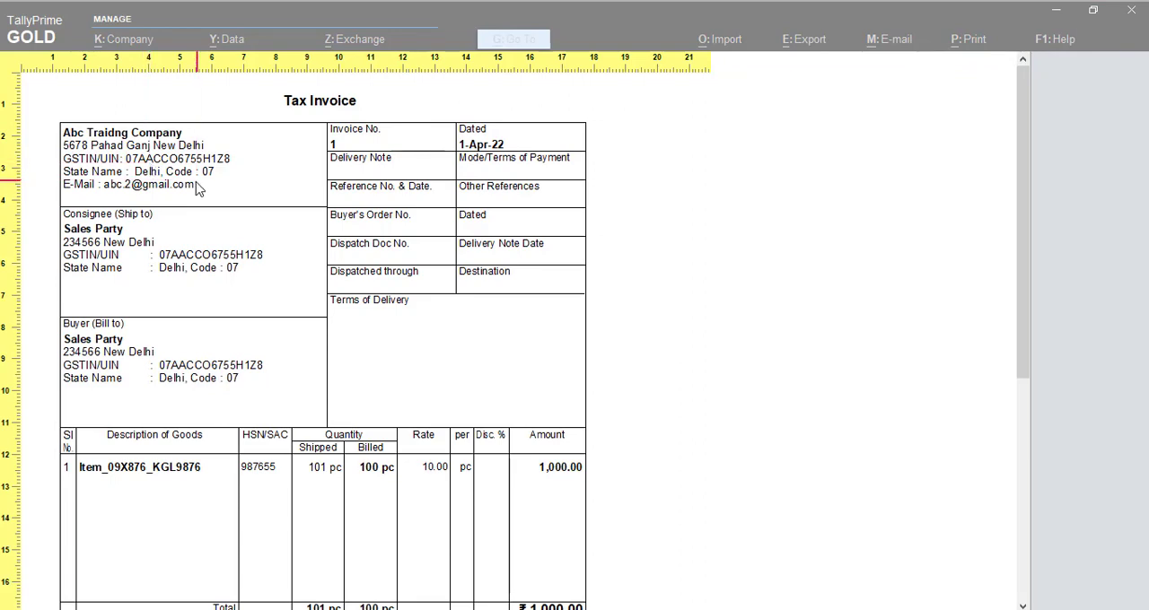
{"action": "left_click", "coordinate": [474, 253]}
{"action": "key", "text": "Escape"}
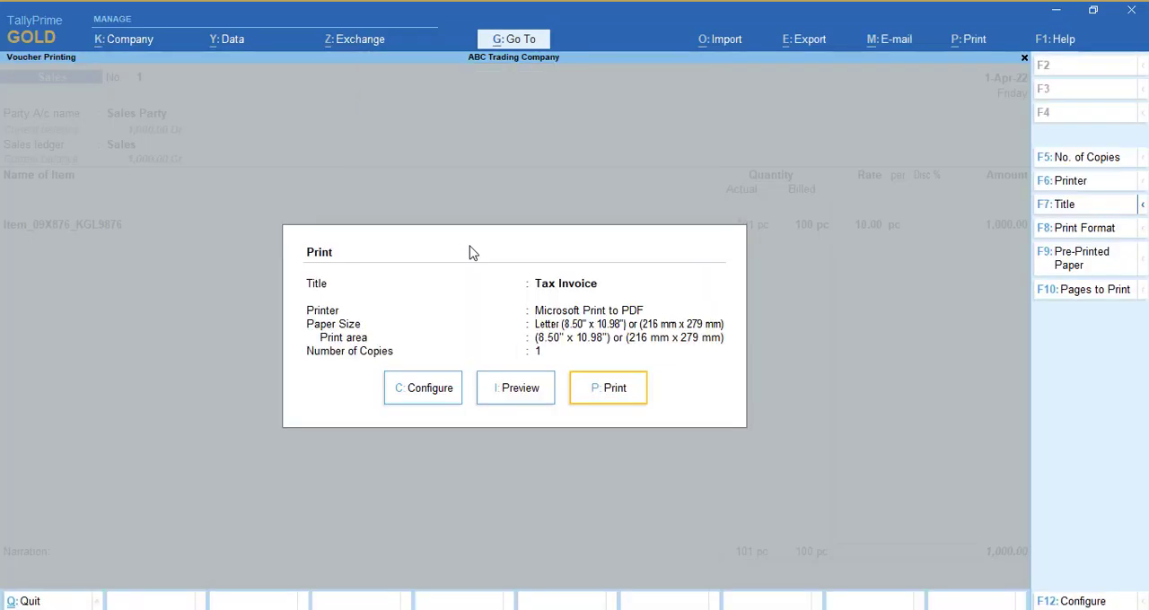
Switch the type of address in the invoice's printed company details to Primary and accept the change.
{"action": "left_click", "coordinate": [1143, 208]}
{"action": "left_click", "coordinate": [962, 240]}
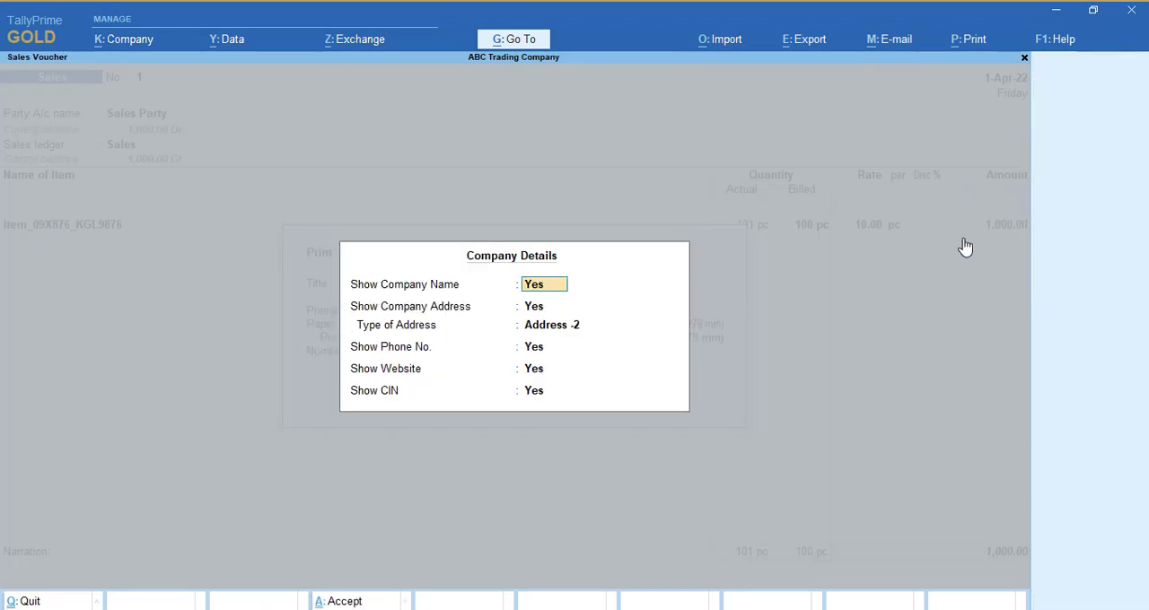
{"action": "key", "text": "Return"}
{"action": "key", "text": "Return"}
{"action": "key", "text": "Up"}
{"action": "key", "text": "Return"}
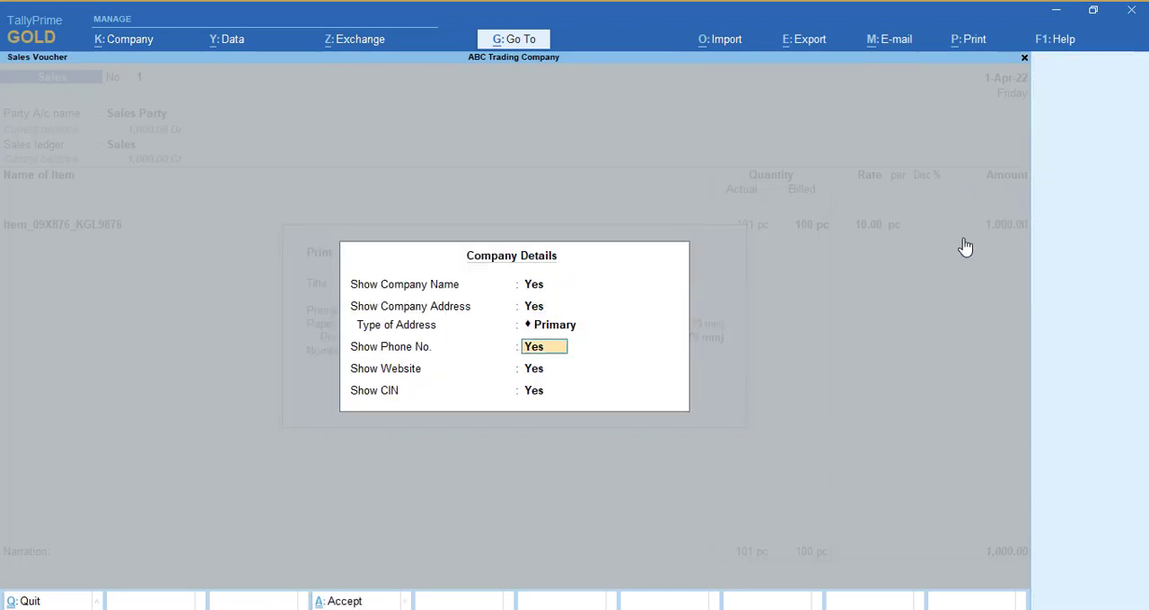
{"action": "key", "text": "ctrl+a"}
Preview the tax invoice with the Primary address, then return to the sales voucher.
{"action": "key", "text": "i"}
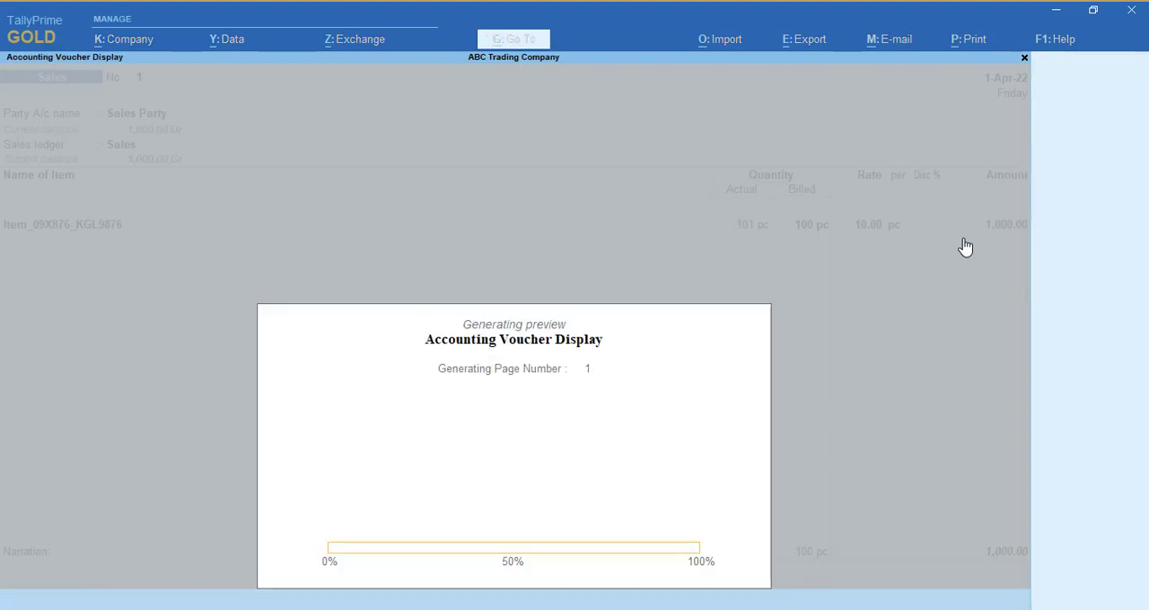
{"action": "key", "text": "Return"}
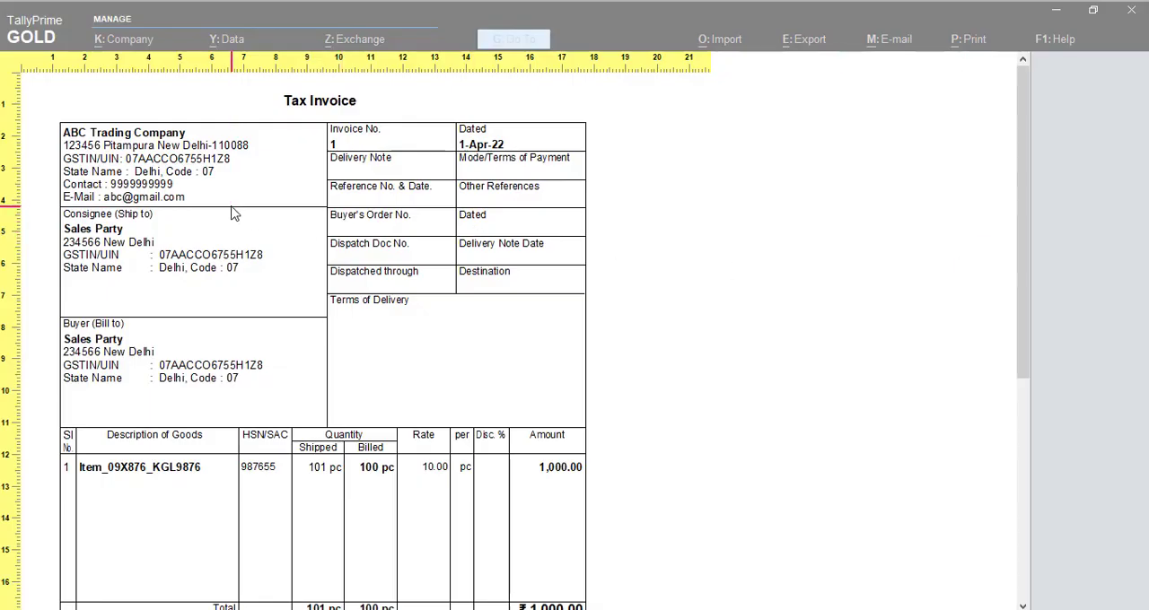
{"action": "key", "text": "Escape"}
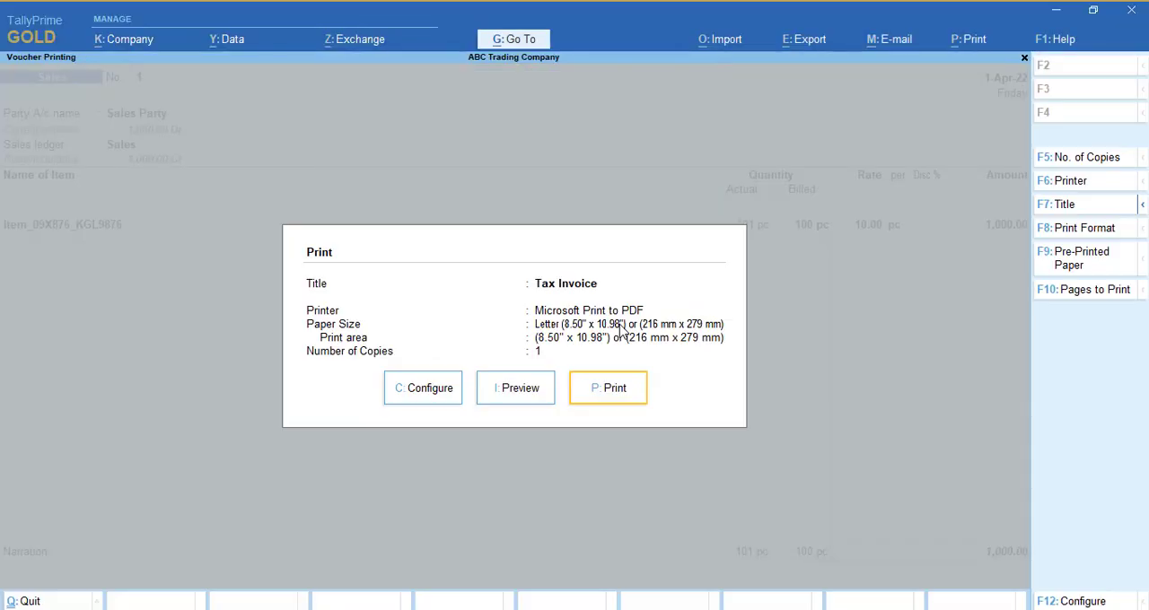
{"action": "key", "text": "Escape"}
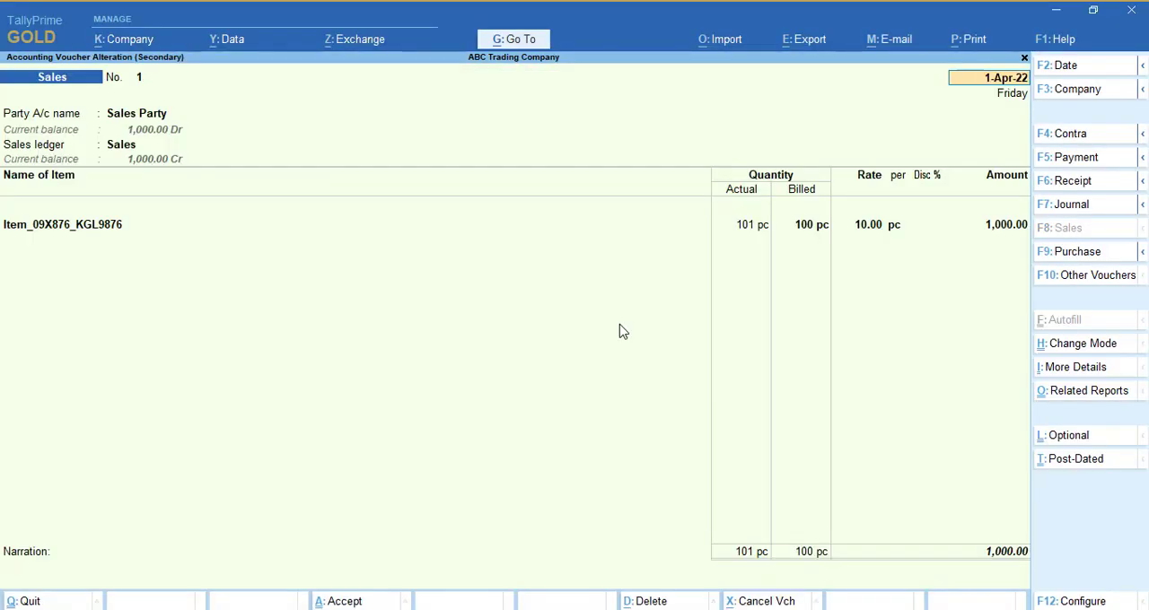